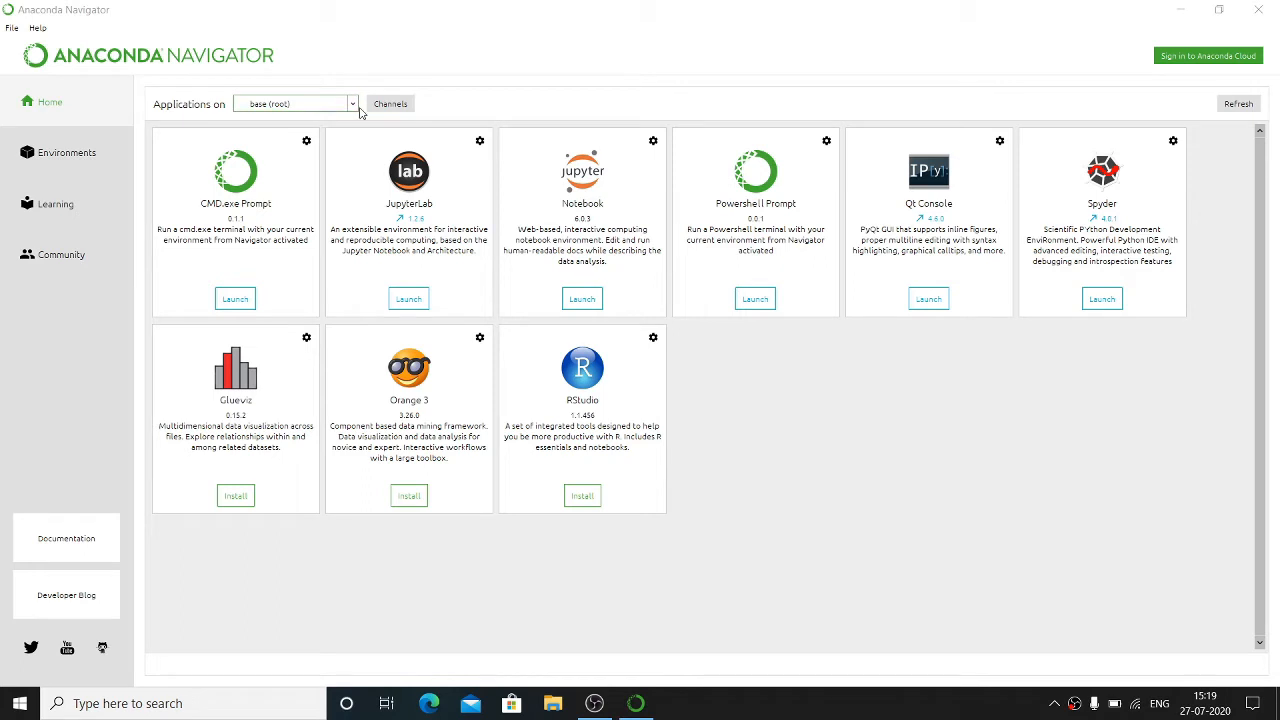
- Create a new environment named python_2020 with Python 3.7
{"action": "left_click", "coordinate": [353, 105]}
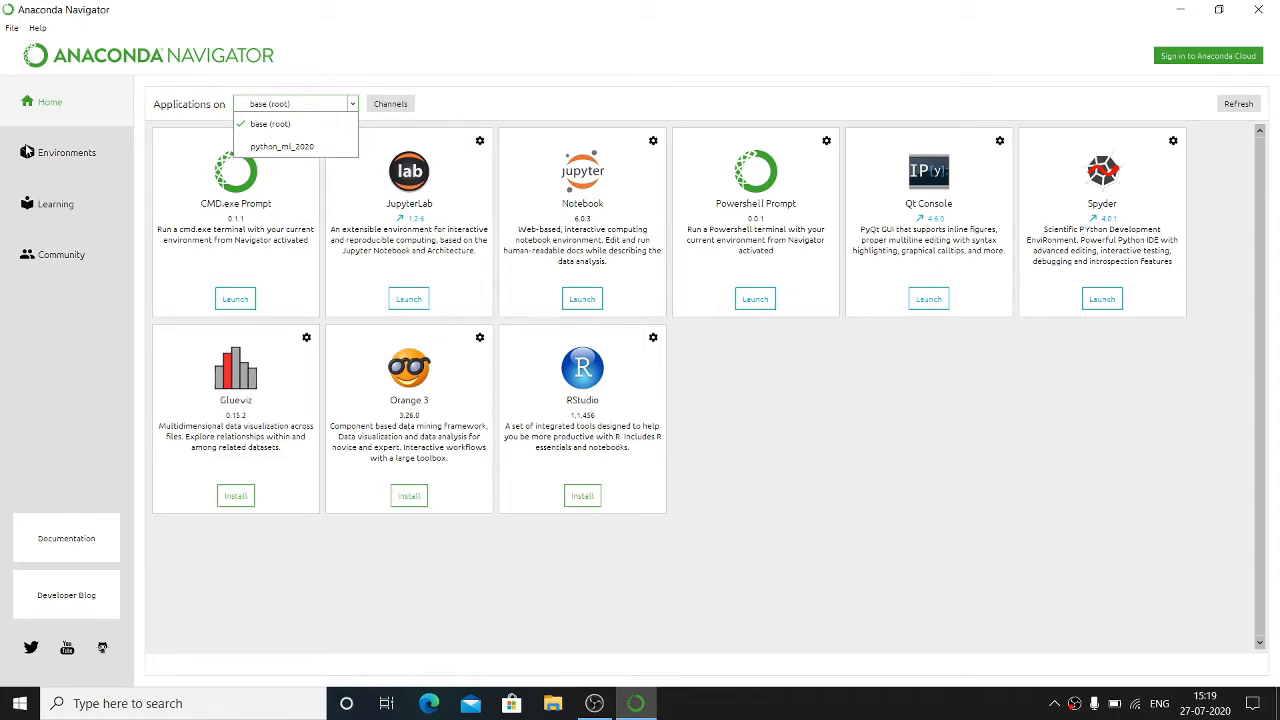
{"action": "left_click", "coordinate": [66, 158]}
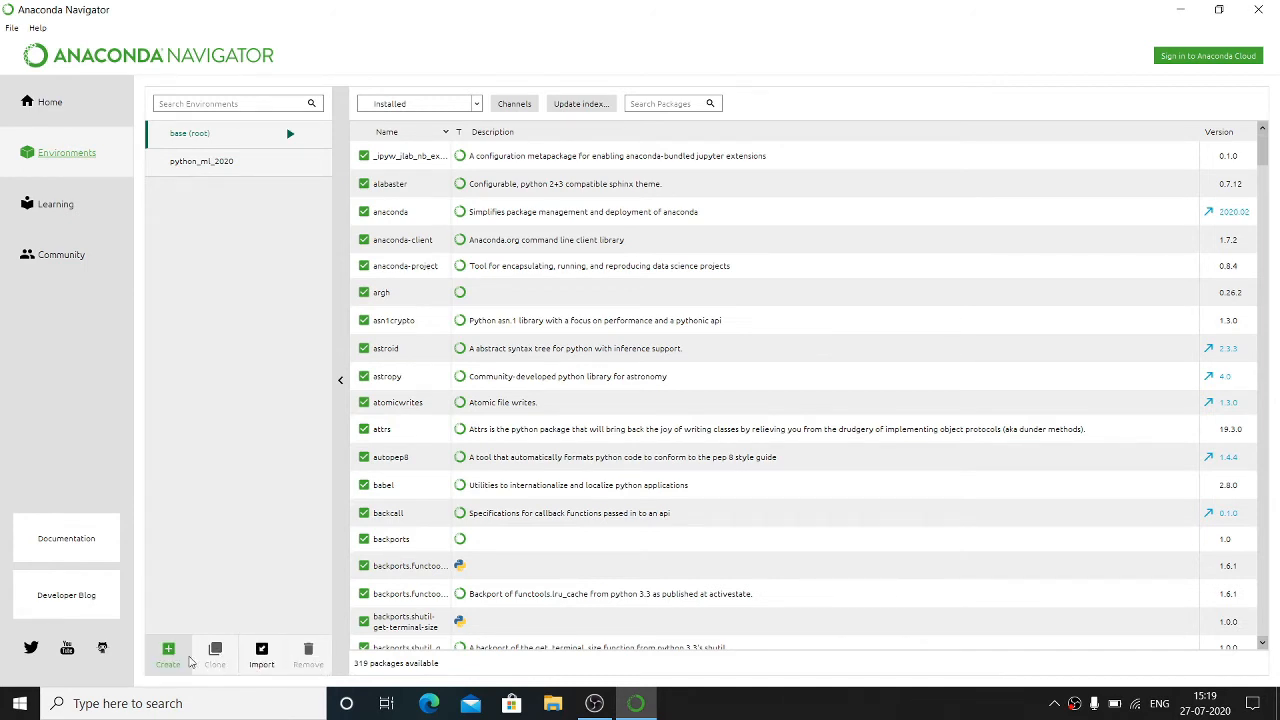
{"action": "left_click", "coordinate": [170, 655]}
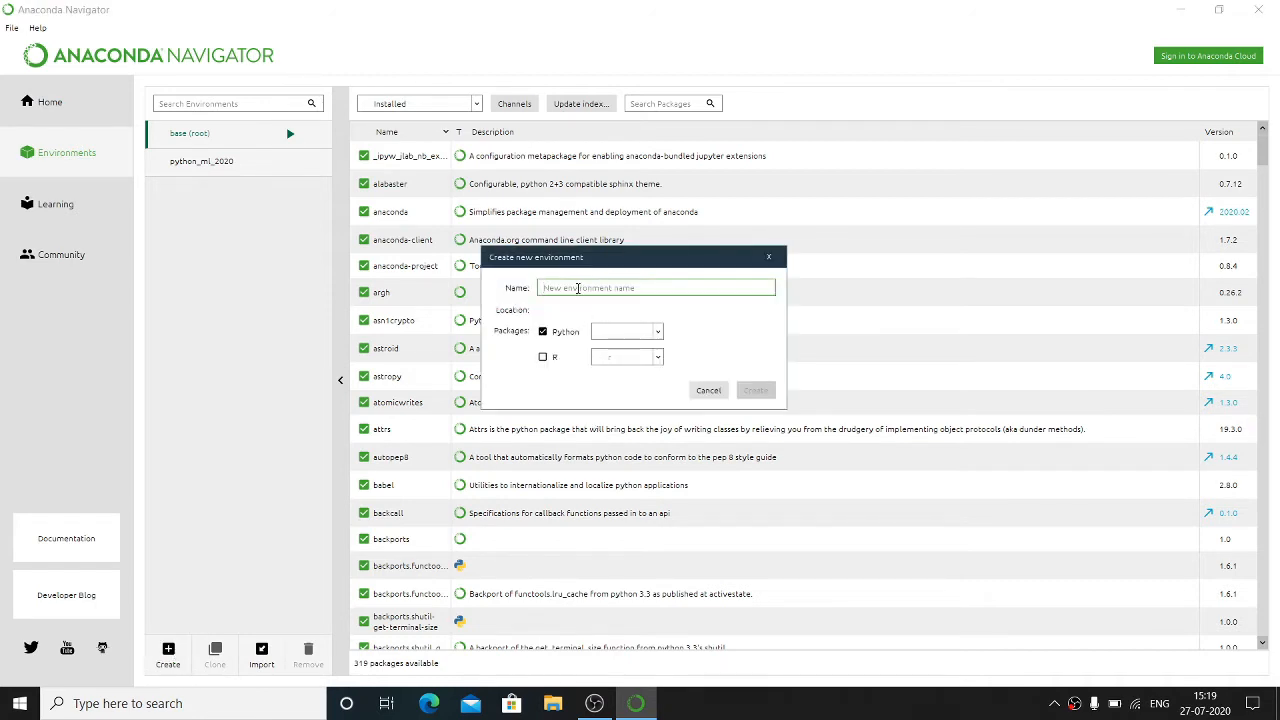
{"action": "type", "text": "python"}
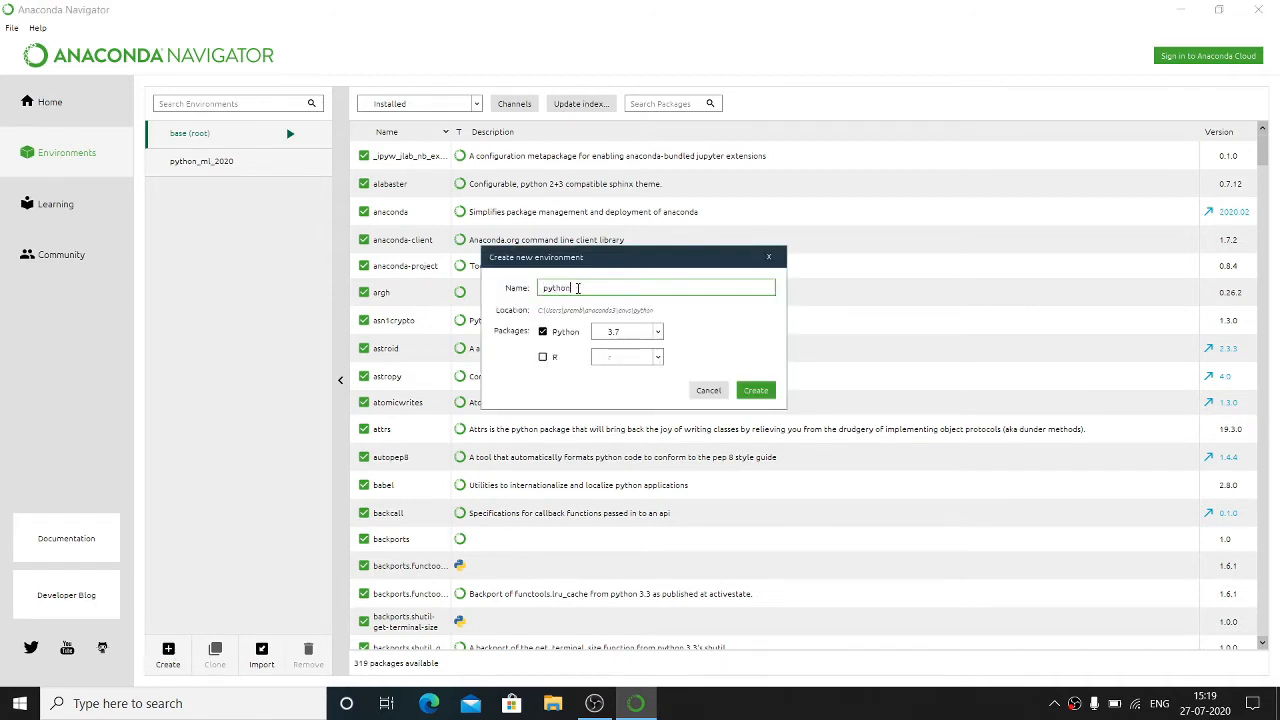
{"action": "type", "text": "_2020"}
{"action": "left_click", "coordinate": [657, 333]}
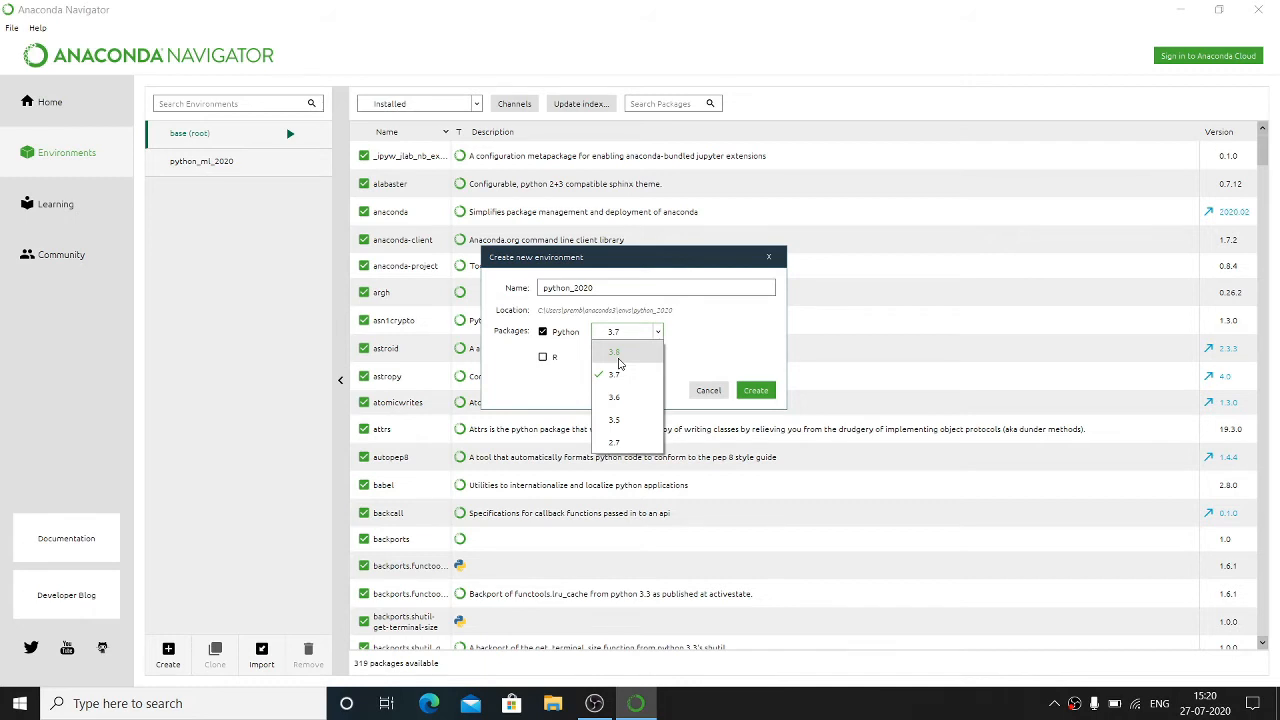
{"action": "left_click", "coordinate": [619, 382]}
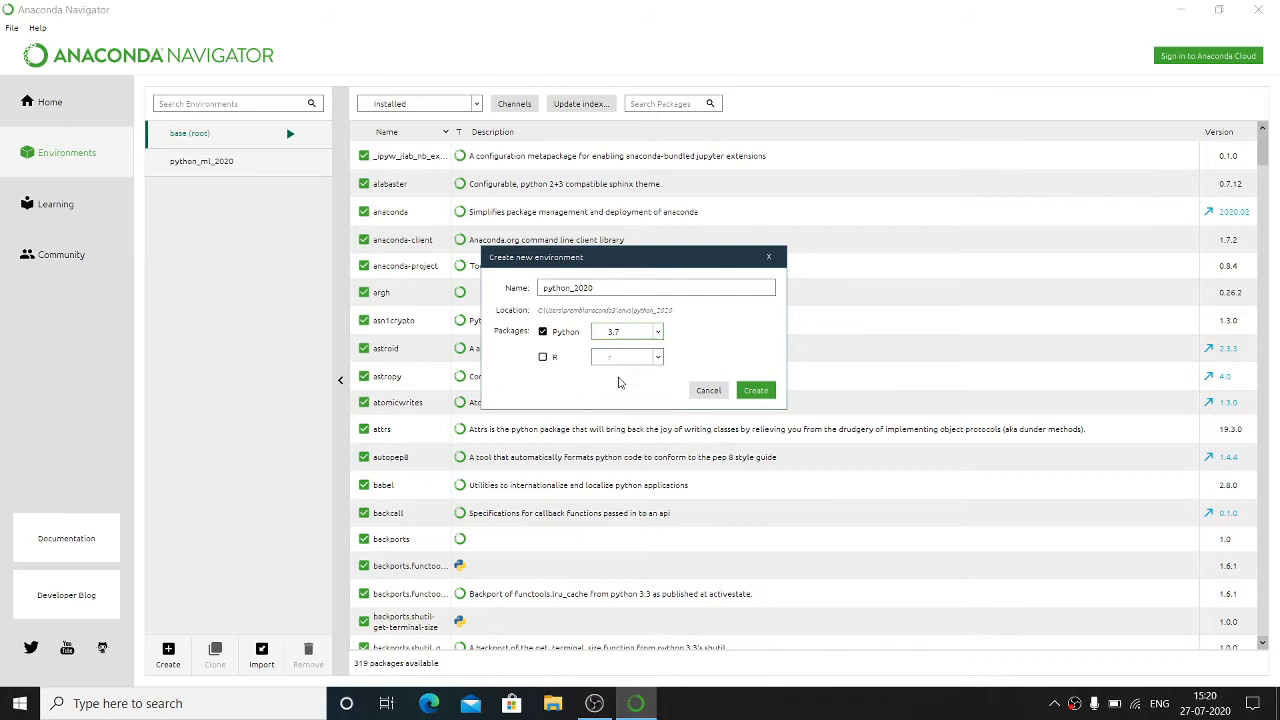
{"action": "left_click", "coordinate": [755, 391]}
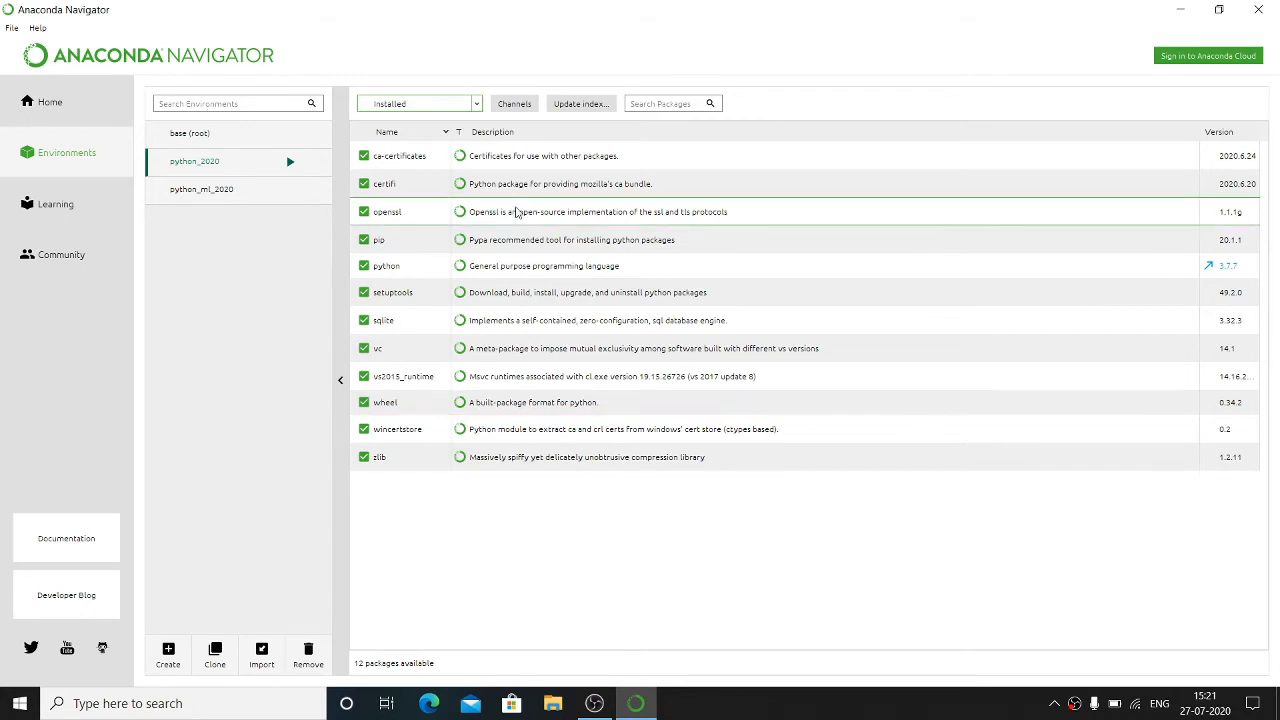
- Find numpy among the packages not installed in python_2020 and install it with its dependencies
{"action": "left_click", "coordinate": [477, 104]}
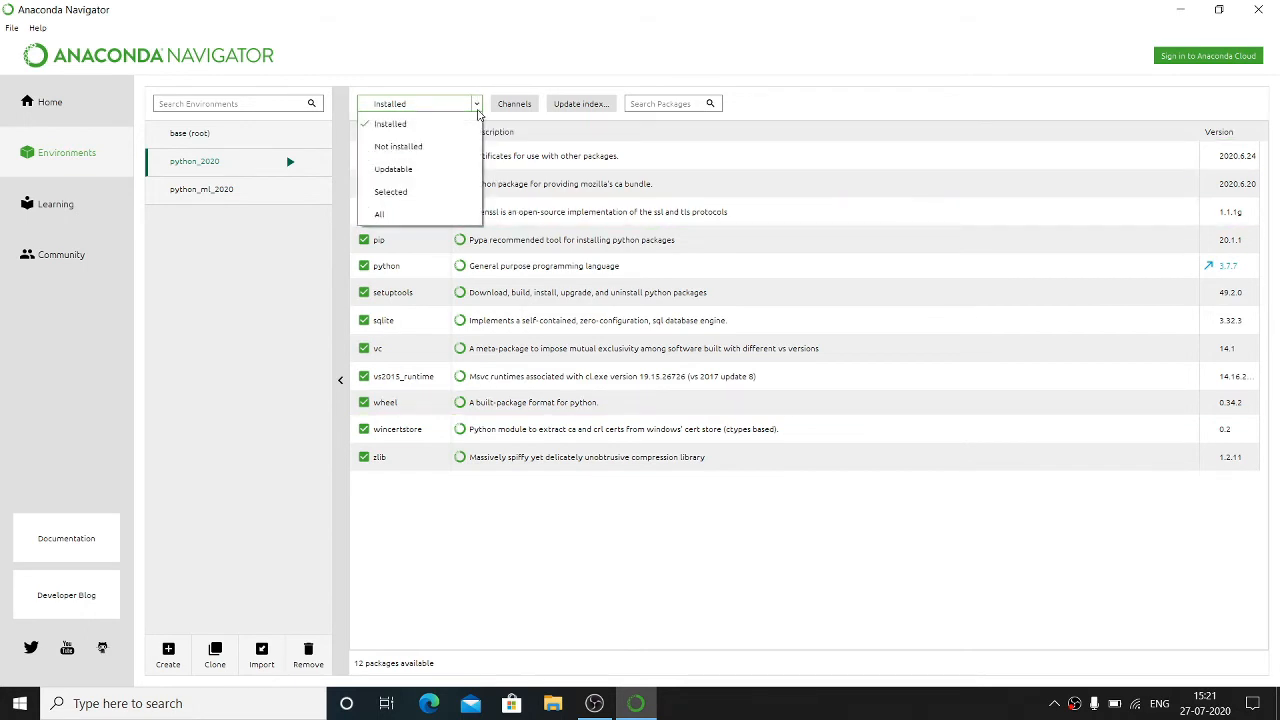
{"action": "left_click", "coordinate": [455, 155]}
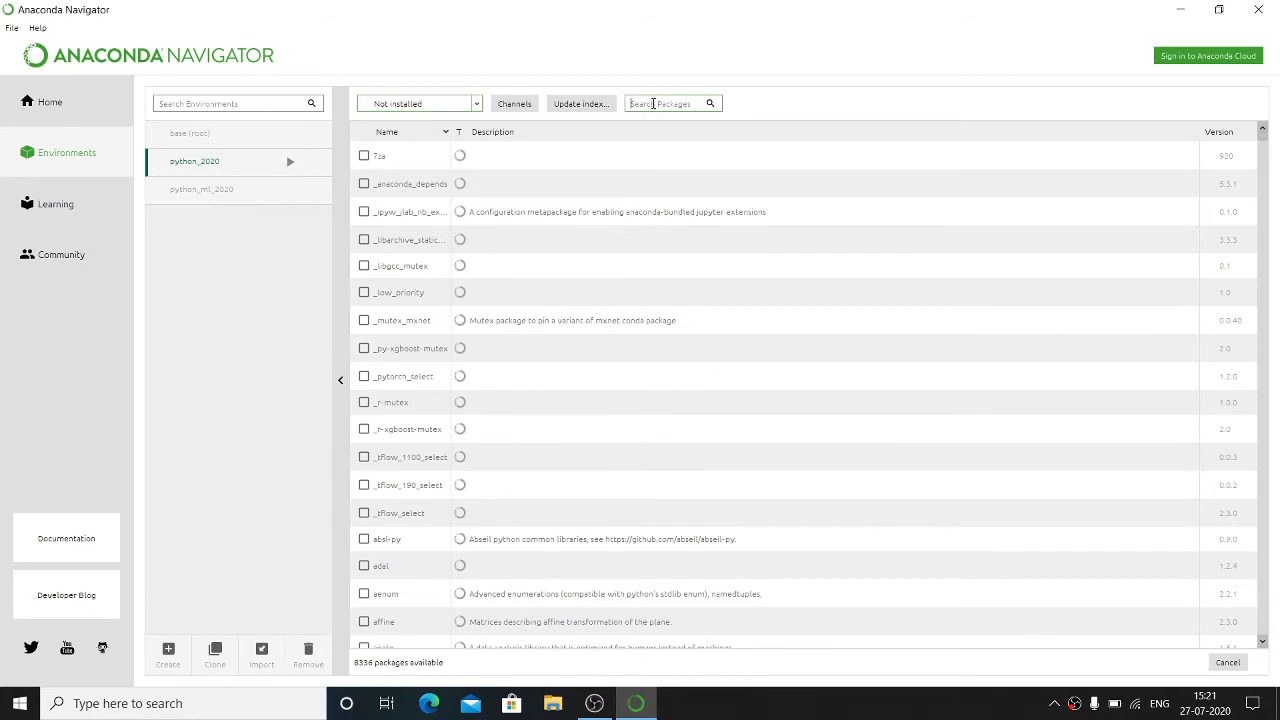
{"action": "type", "text": "numpy"}
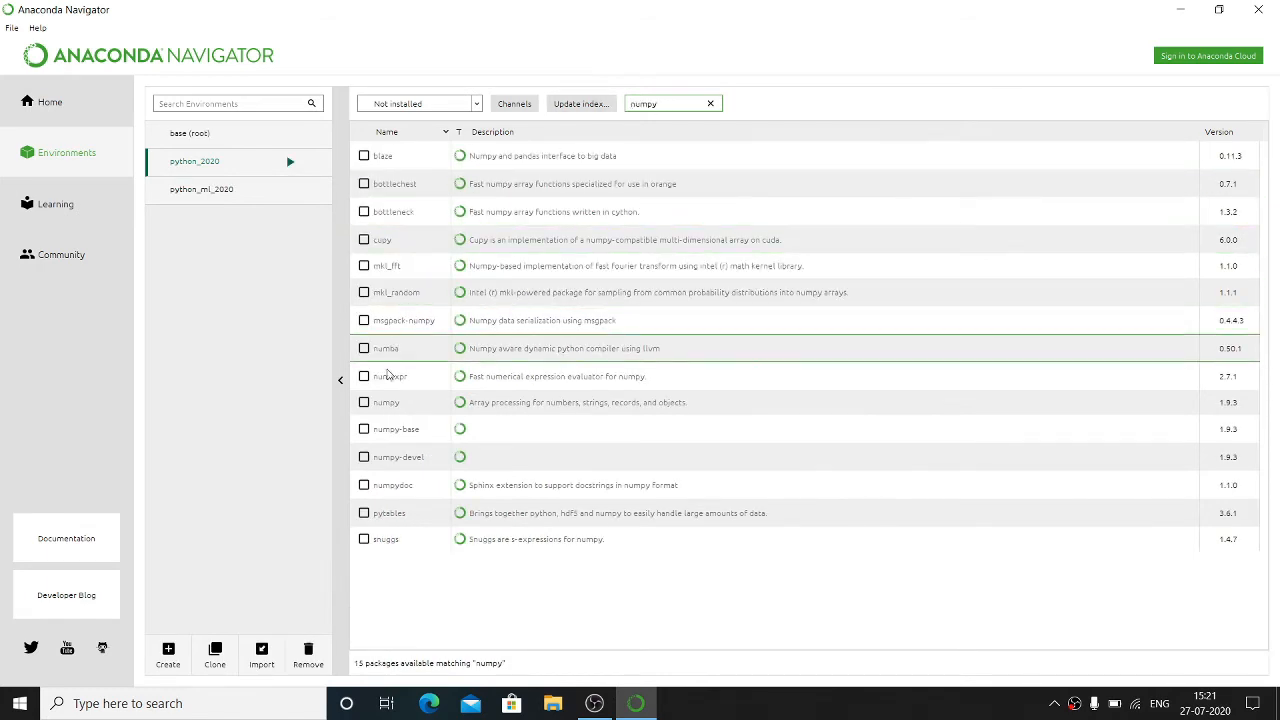
{"action": "left_click", "coordinate": [364, 402]}
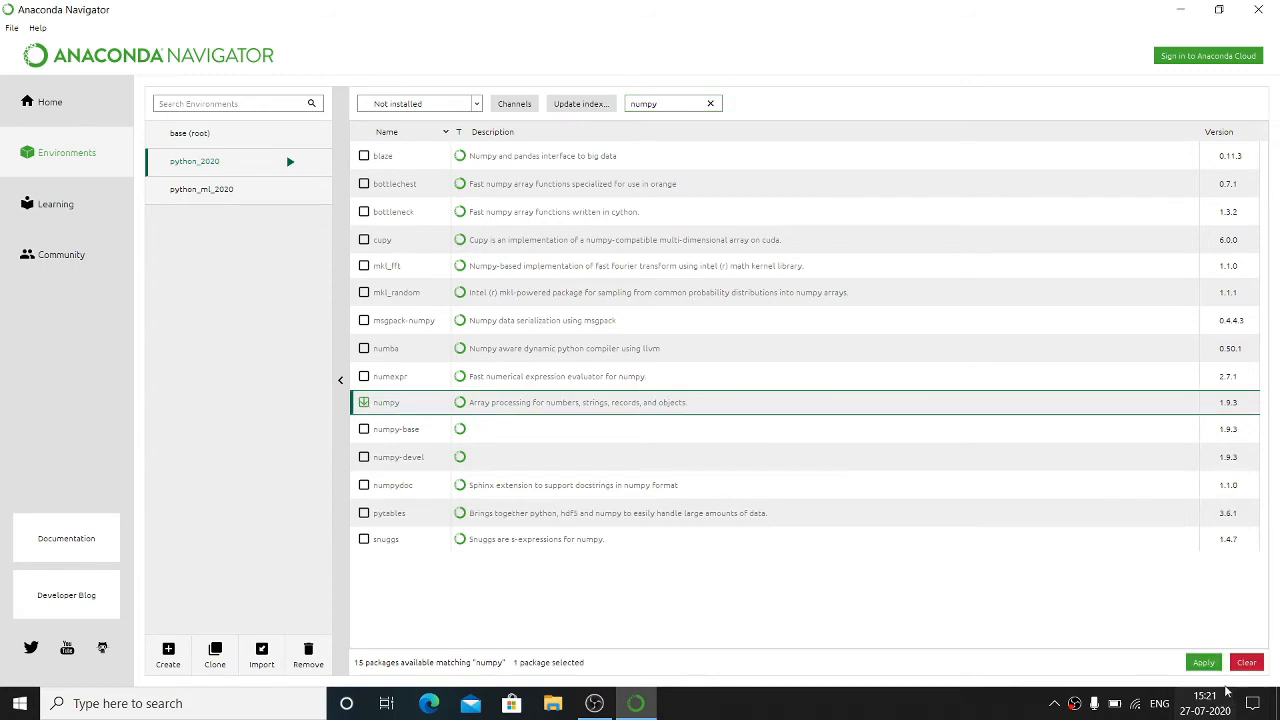
{"action": "left_click", "coordinate": [1205, 663]}
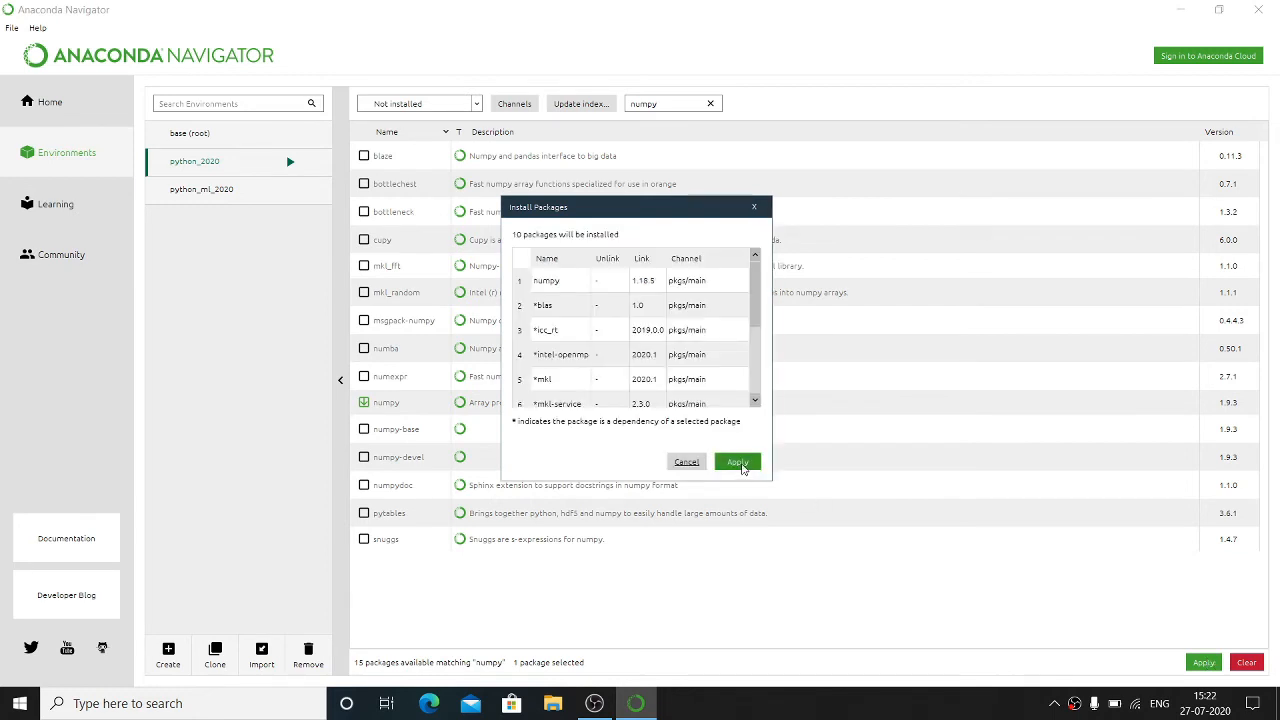
{"action": "left_click", "coordinate": [737, 462]}
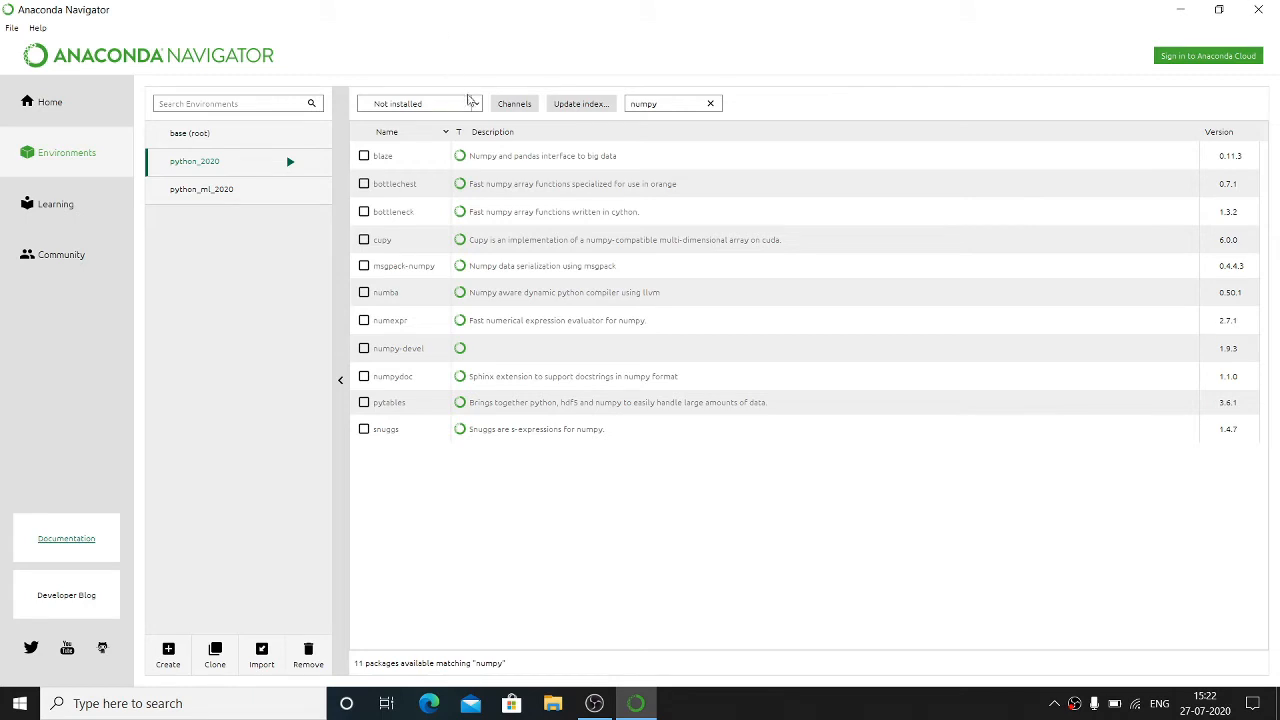
- Check the installed numpy packages in python_2020, and view the list of environments available for launching applications
{"action": "left_click", "coordinate": [477, 104]}
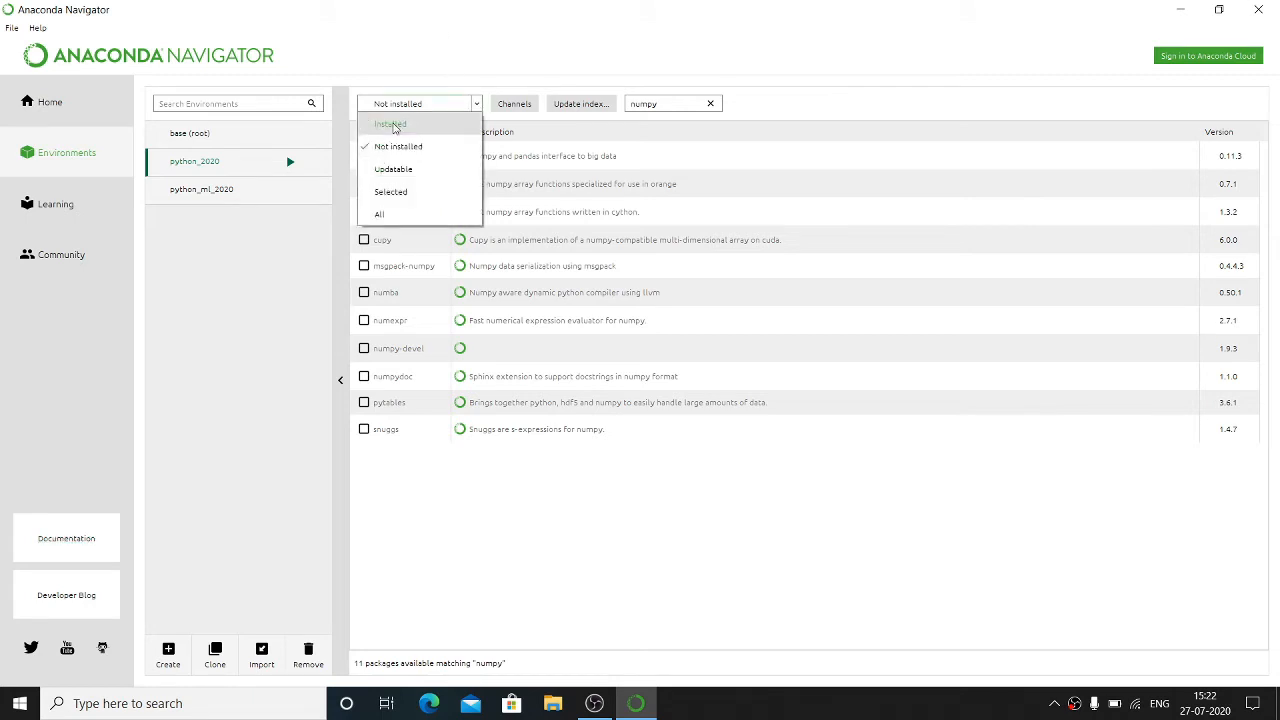
{"action": "left_click", "coordinate": [394, 127]}
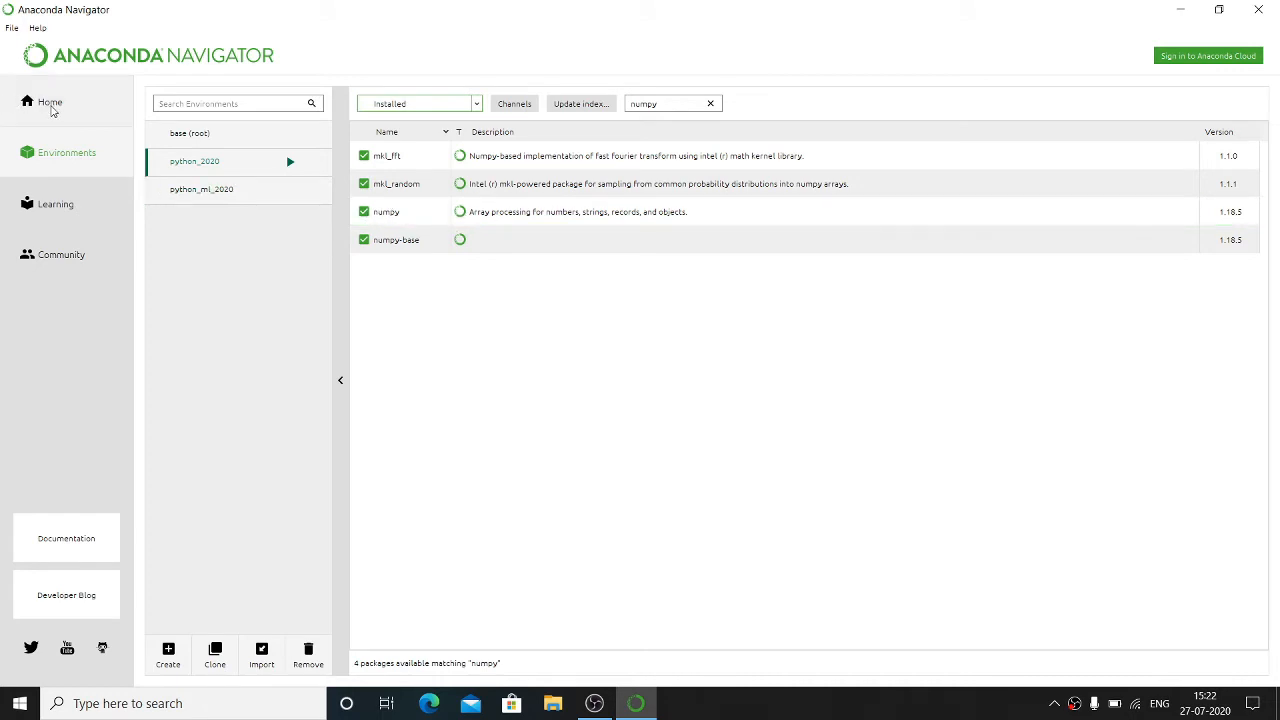
{"action": "left_click", "coordinate": [50, 108]}
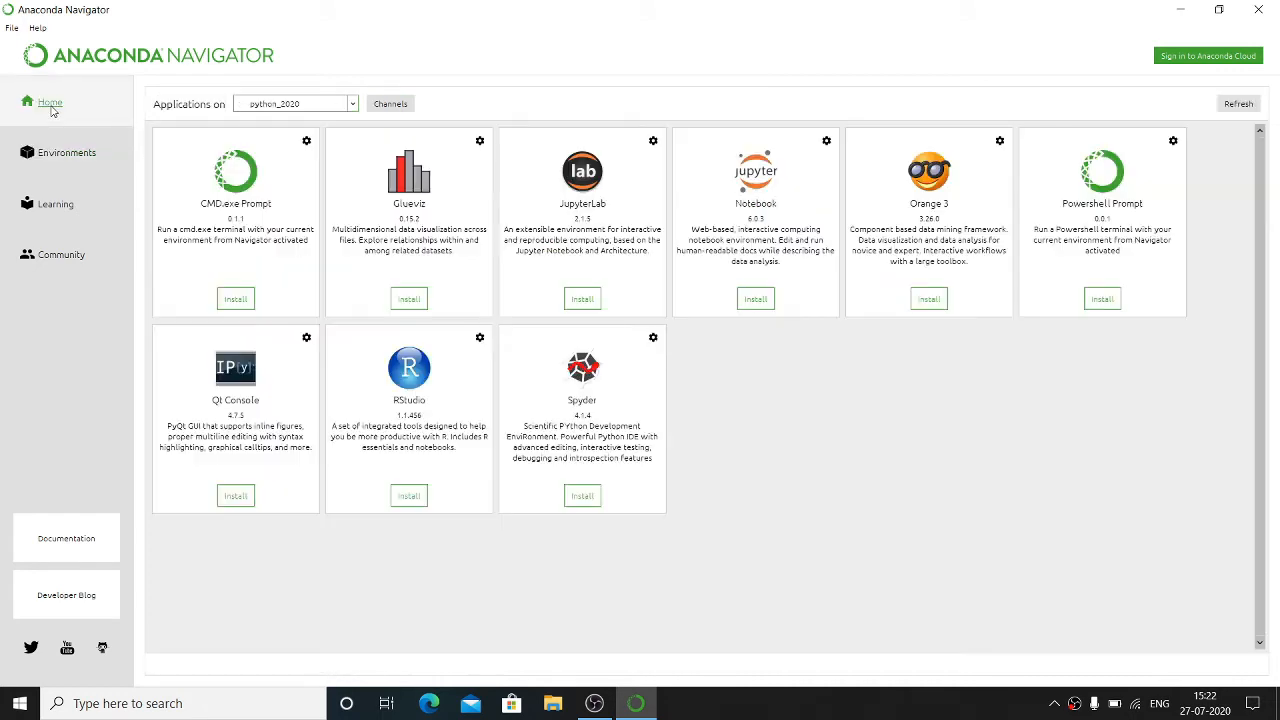
{"action": "left_click", "coordinate": [352, 107]}
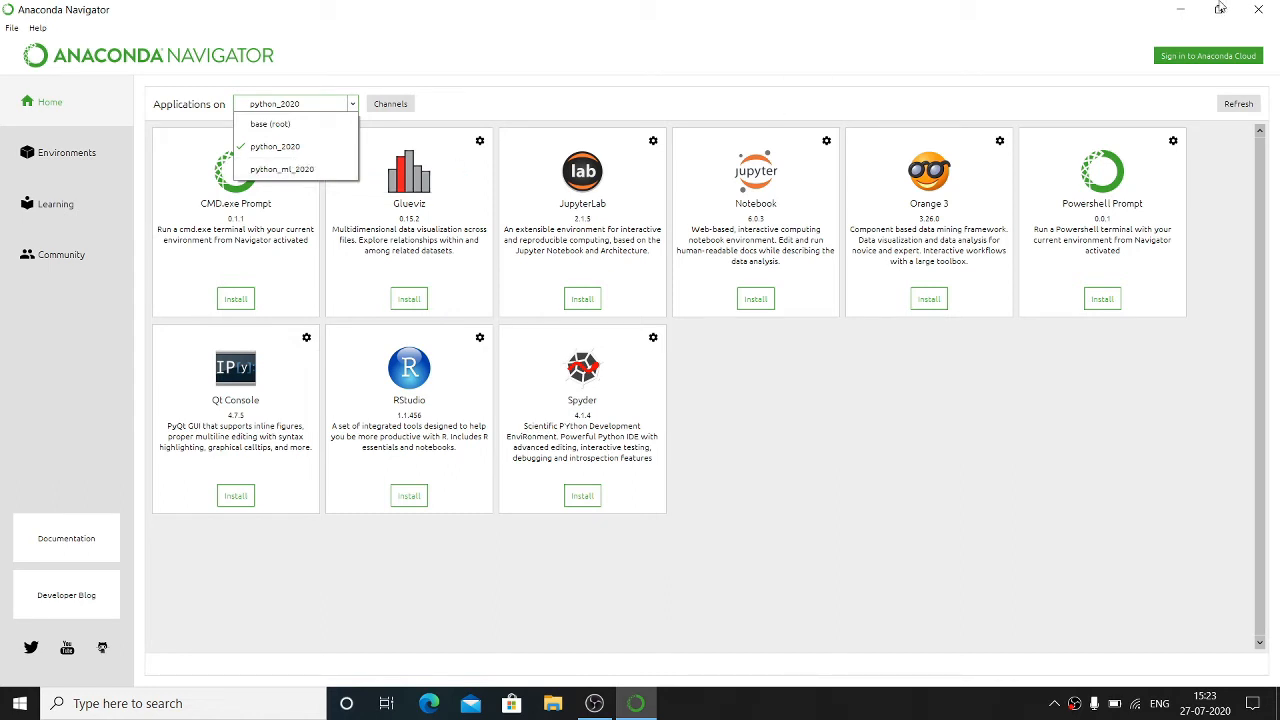
- Search the packages not installed in the python_2020 environment for XGboost
{"action": "left_click", "coordinate": [84, 158]}
{"action": "left_click", "coordinate": [84, 155]}
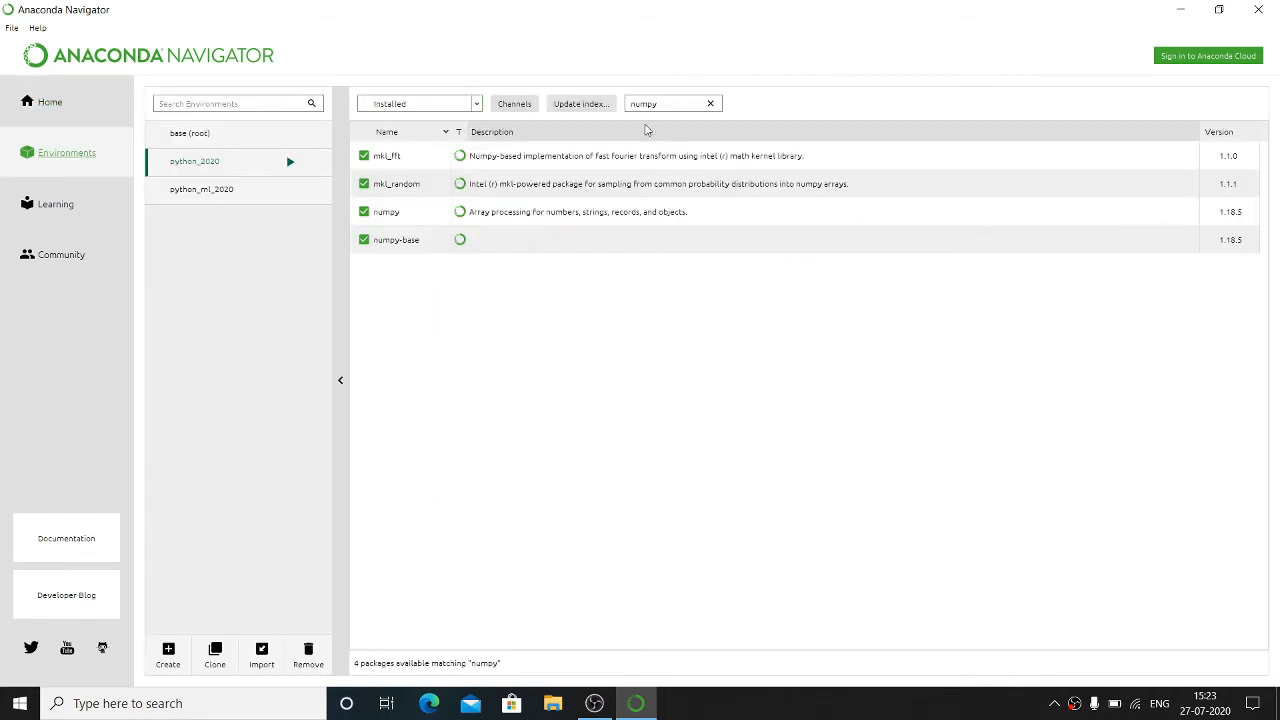
{"action": "left_click", "coordinate": [477, 104]}
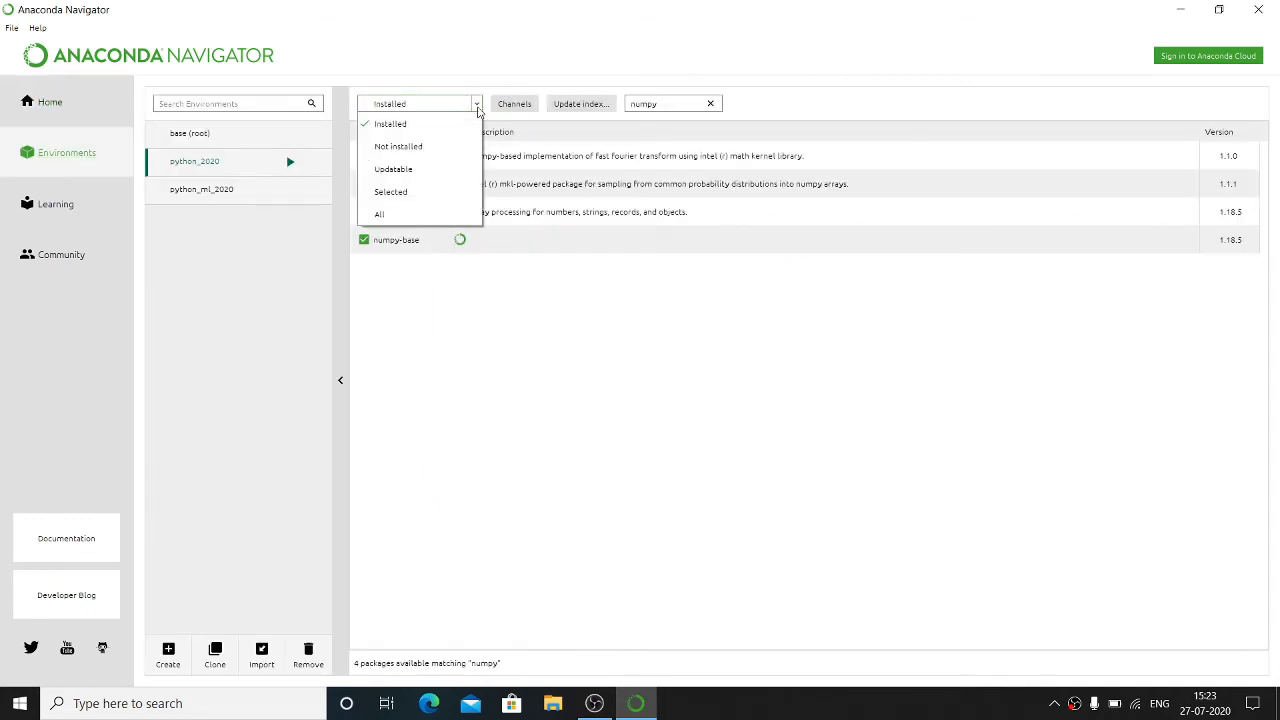
{"action": "left_click", "coordinate": [440, 145]}
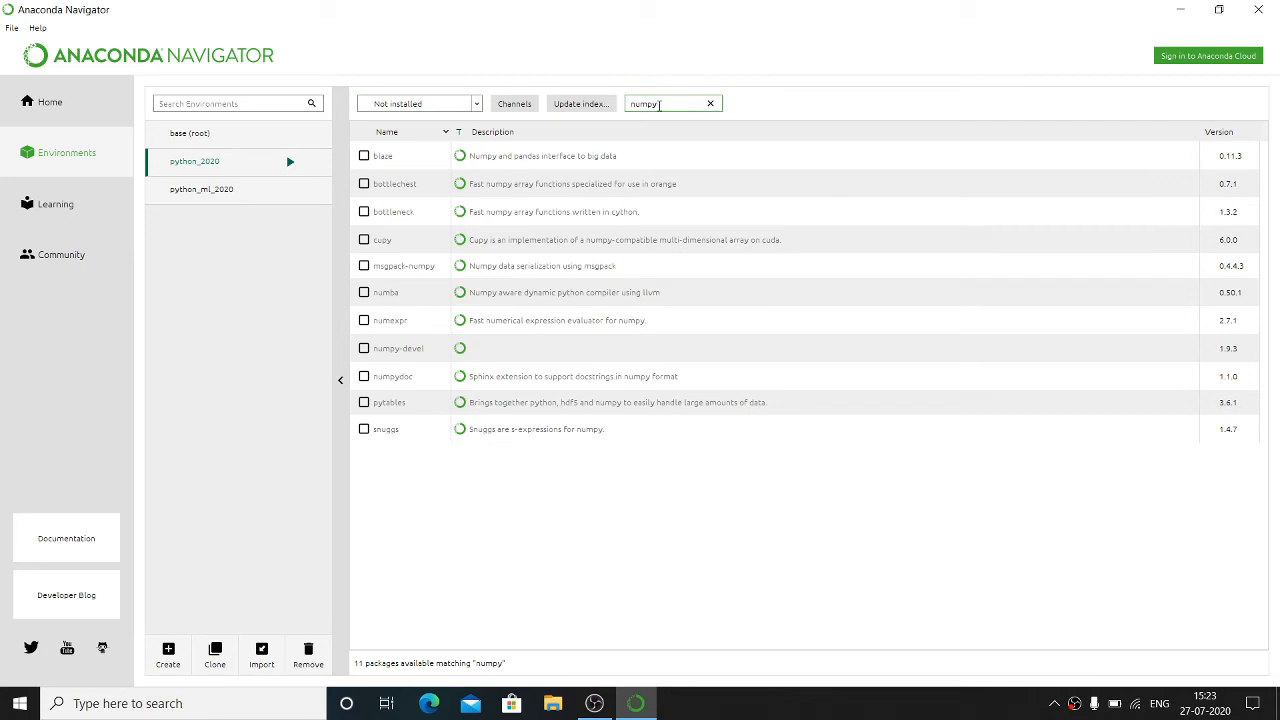
{"action": "left_click_drag", "start_coordinate": [660, 103], "coordinate": [632, 106]}
{"action": "key", "text": "BackSpace"}
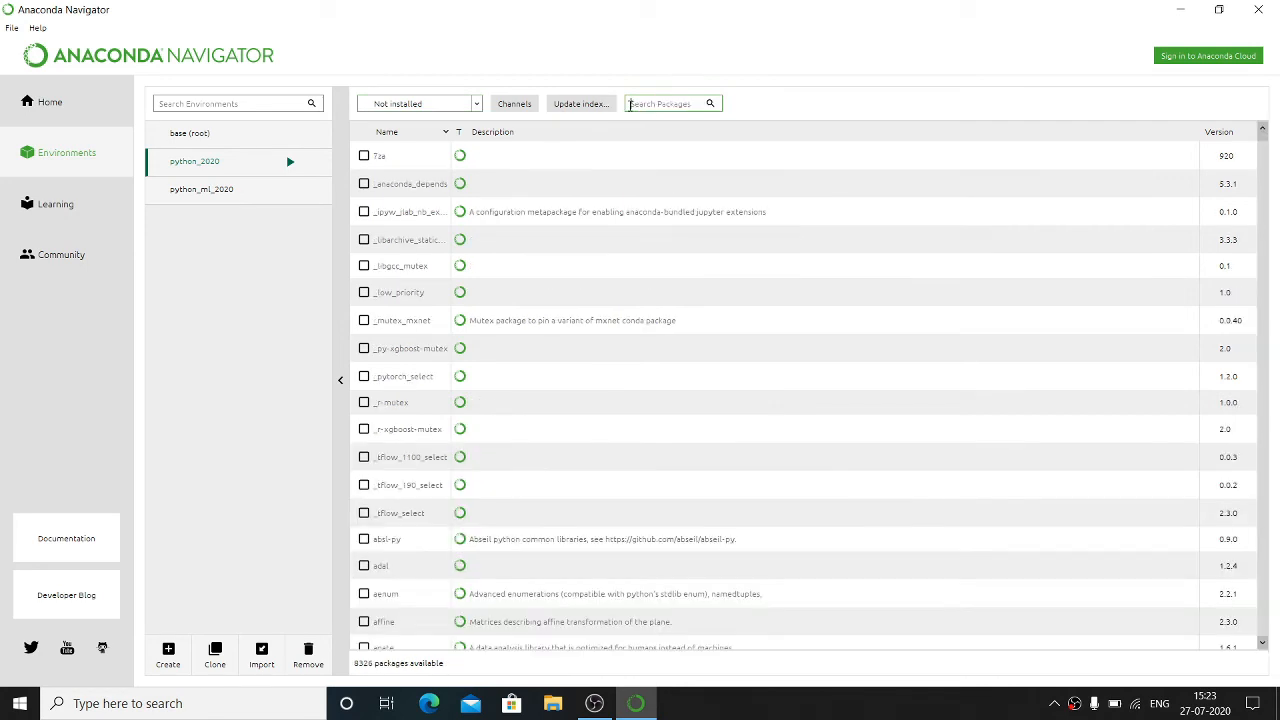
{"action": "type", "text": "XGb"}
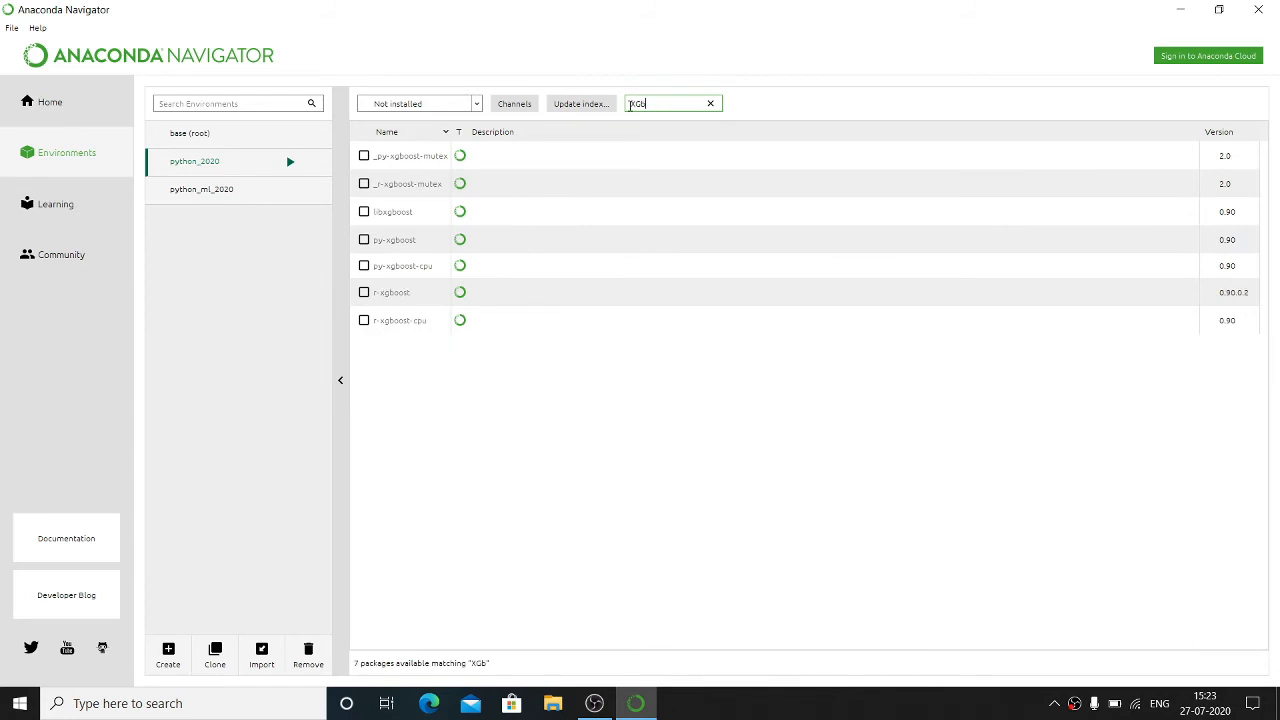
{"action": "type", "text": "oost"}
{"action": "left_click_drag", "start_coordinate": [672, 103], "coordinate": [618, 106]}
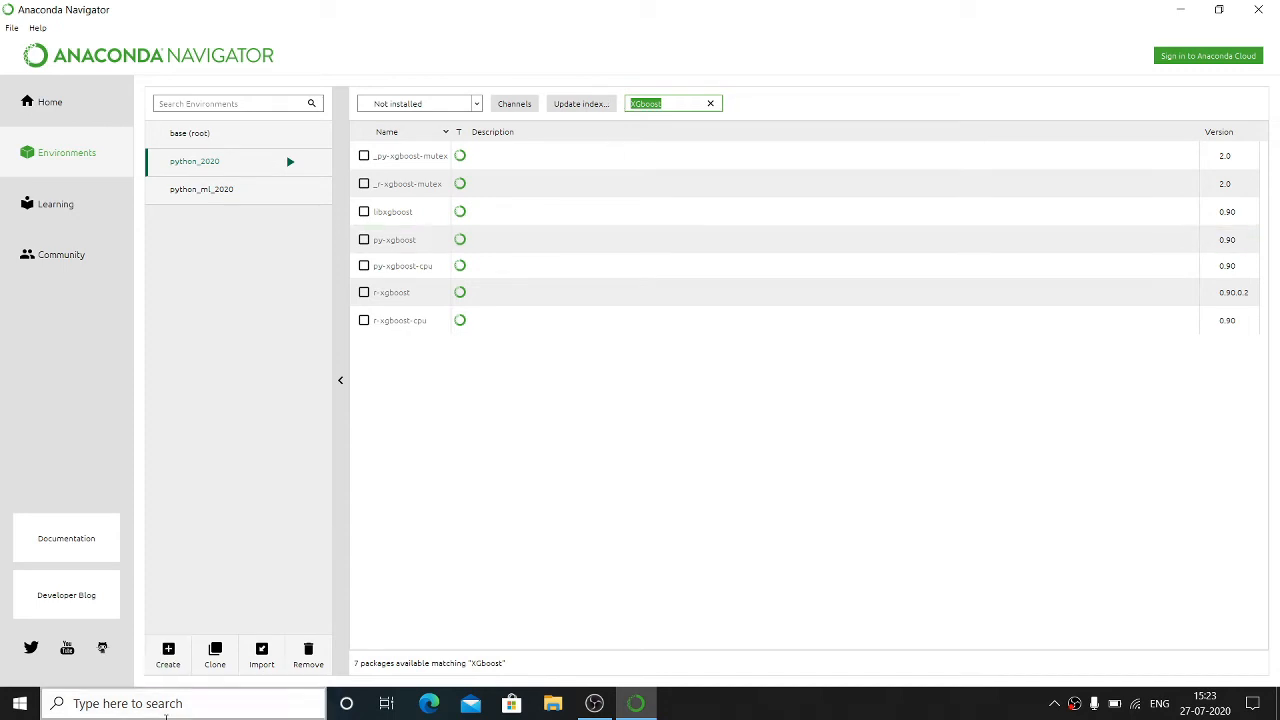
- Open Anaconda Prompt and deactivate the base environment with the deactivate command
{"action": "left_click", "coordinate": [157, 702]}
{"action": "type", "text": "ana"}
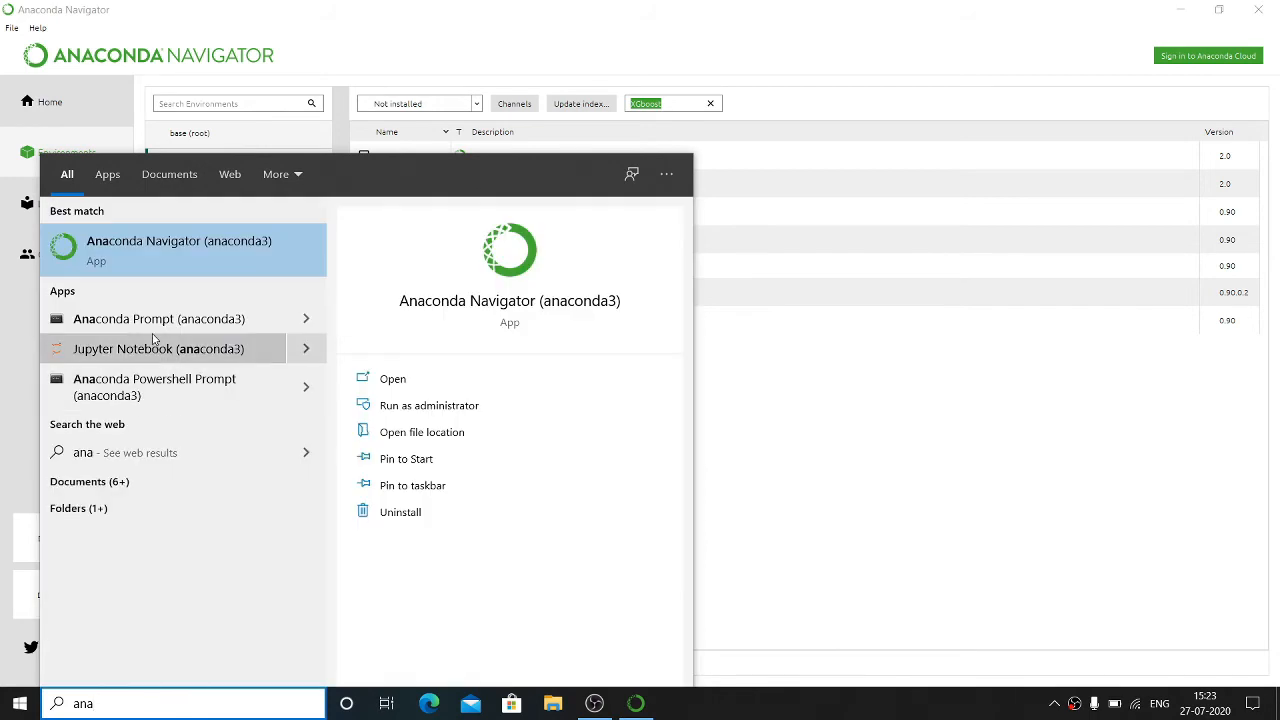
{"action": "left_click", "coordinate": [152, 320]}
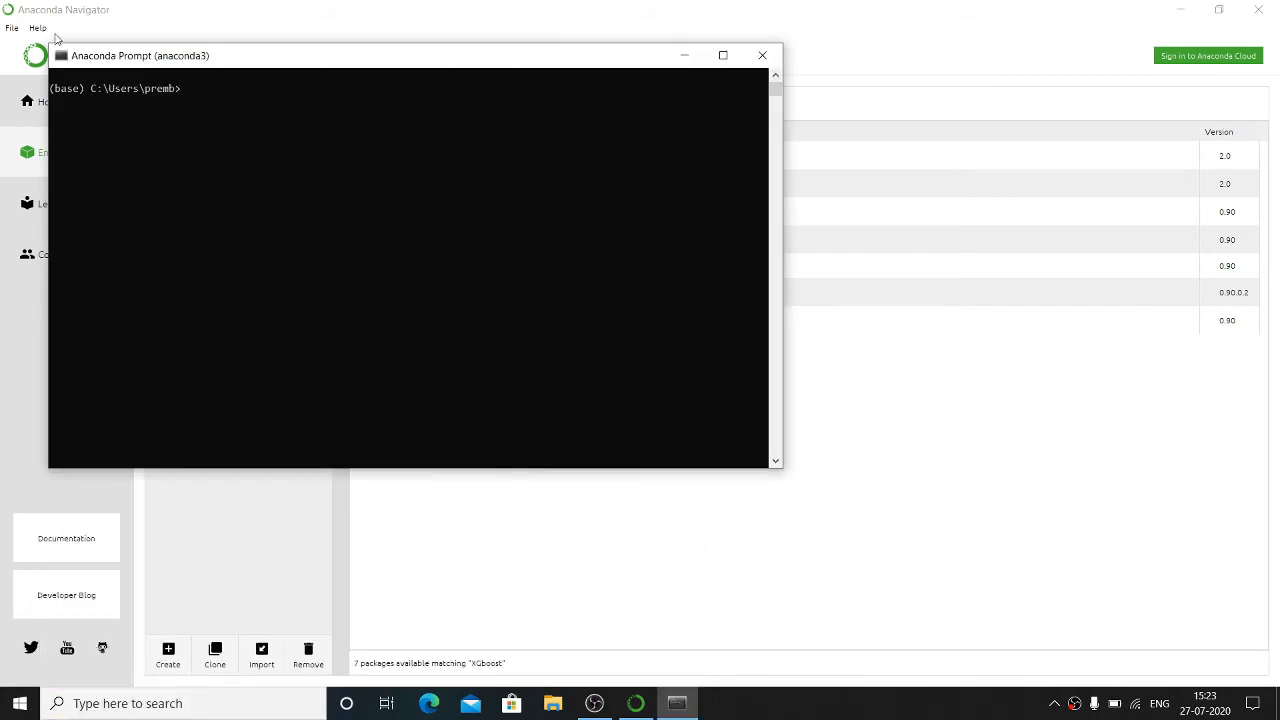
{"action": "left_click_drag", "start_coordinate": [86, 88], "coordinate": [52, 88]}
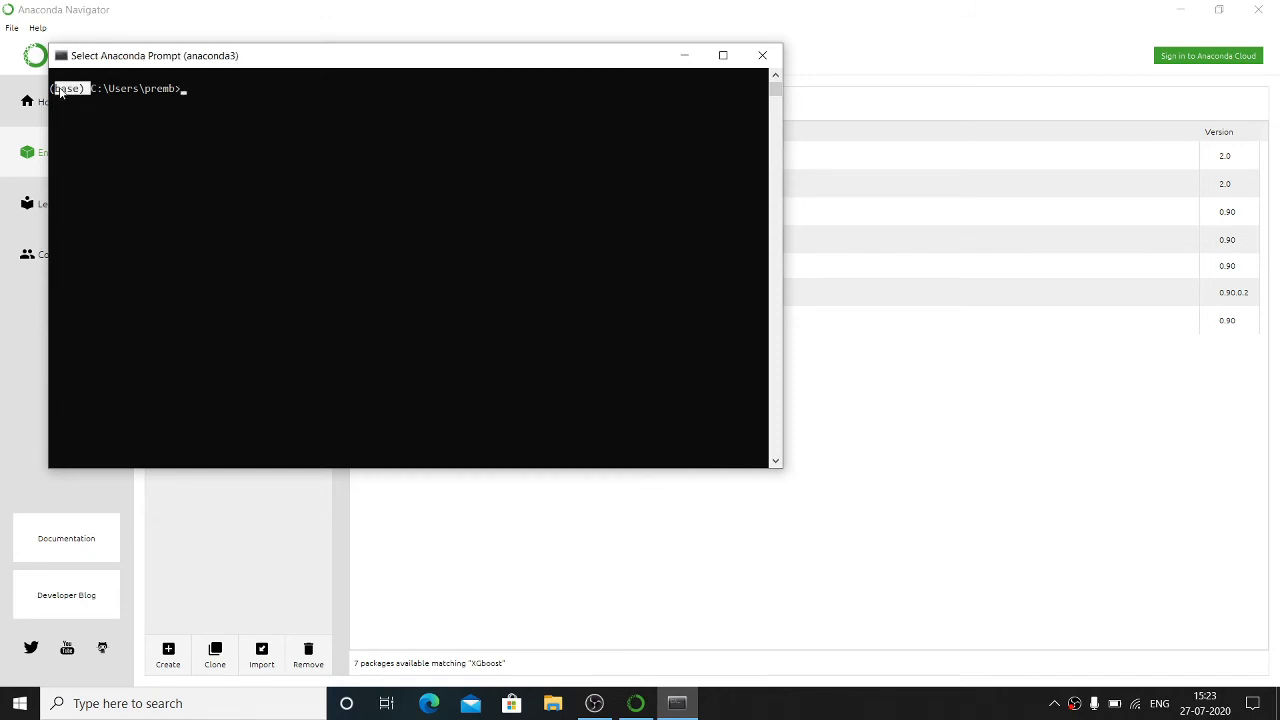
{"action": "left_click", "coordinate": [190, 89]}
{"action": "type", "text": "deact"}
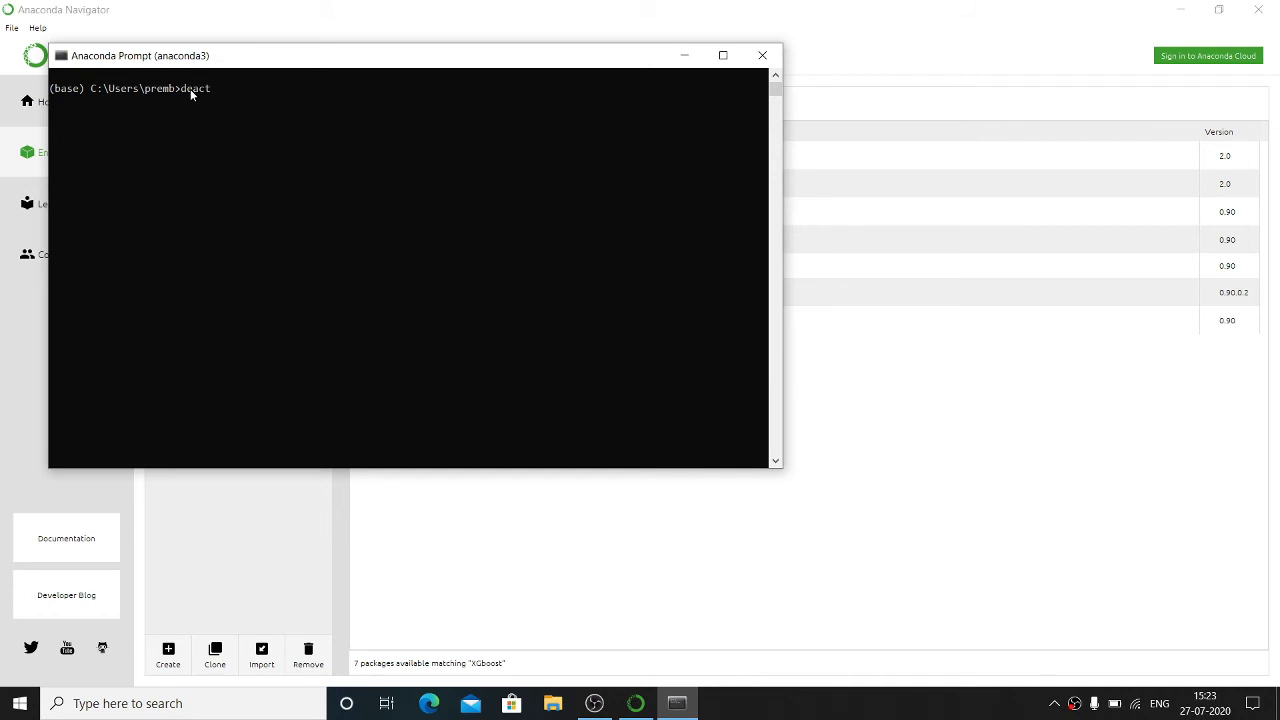
{"action": "type", "text": "ivate"}
{"action": "key", "text": "Return"}
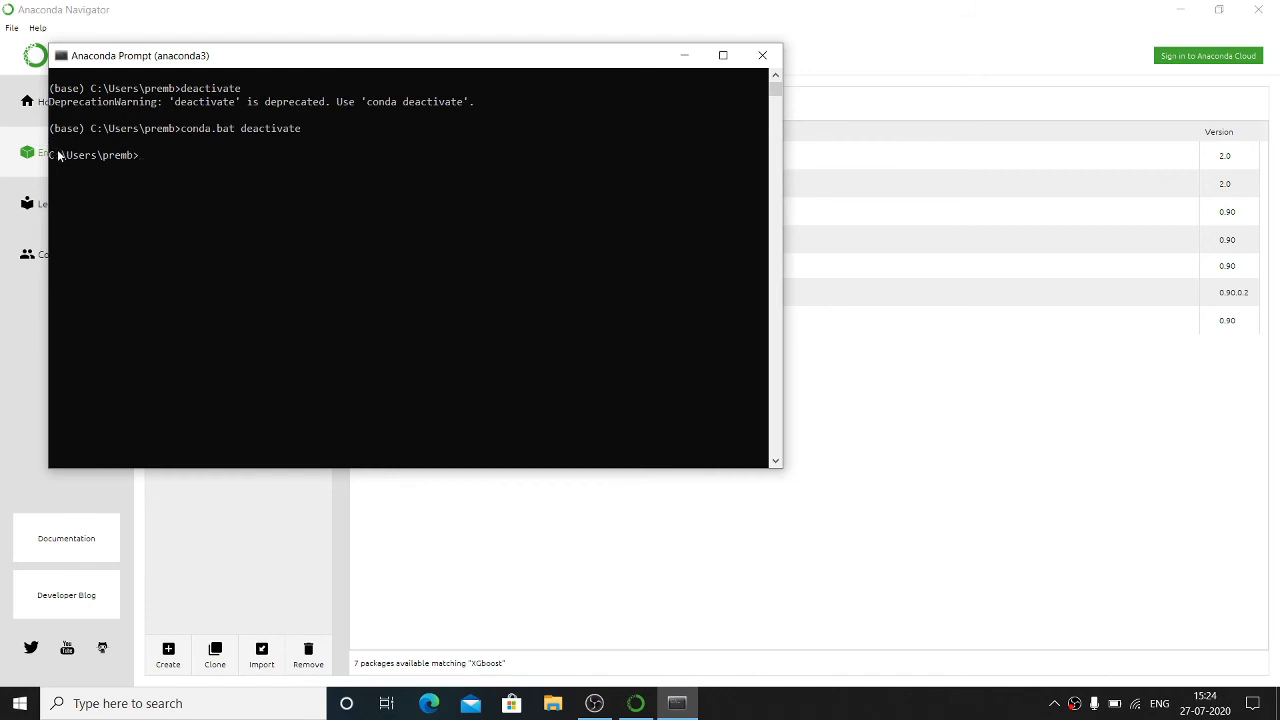
- Maximize the prompt window, activate the python_2020 environment and install Xgboost in it with pip
{"action": "left_click", "coordinate": [723, 55]}
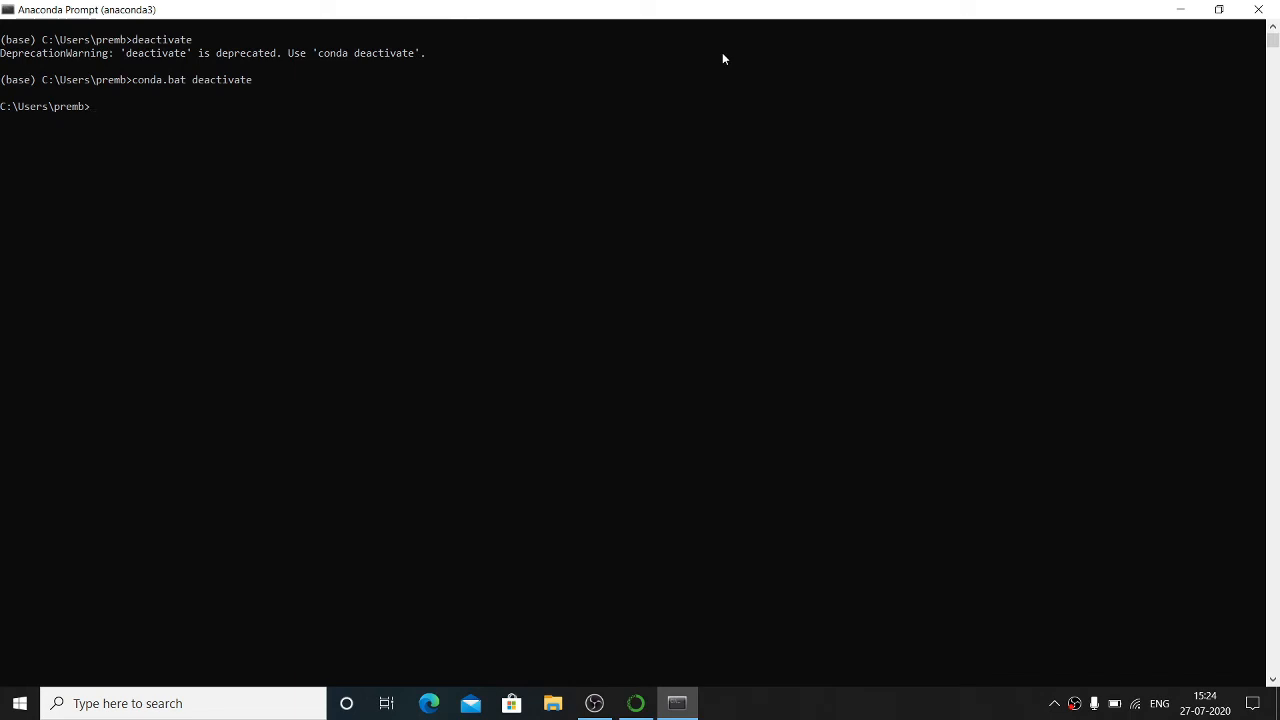
{"action": "type", "text": "activate python_"}
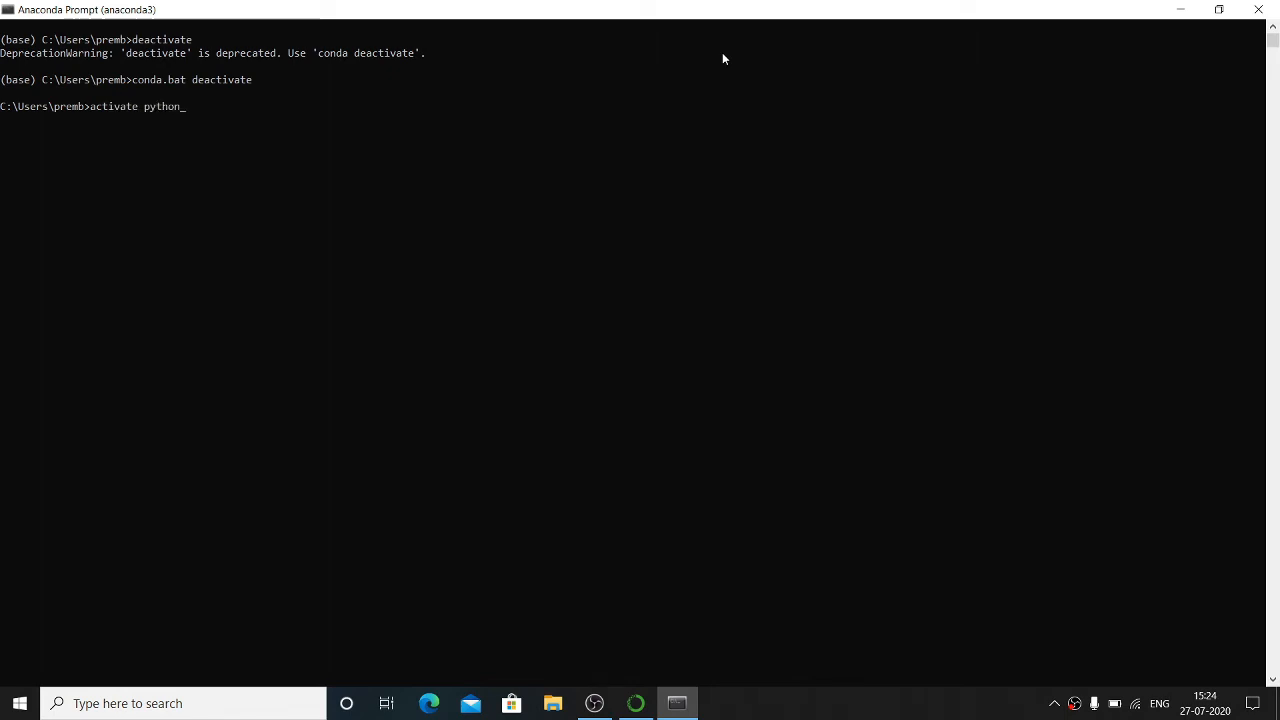
{"action": "type", "text": "2020"}
{"action": "key", "text": "Return"}
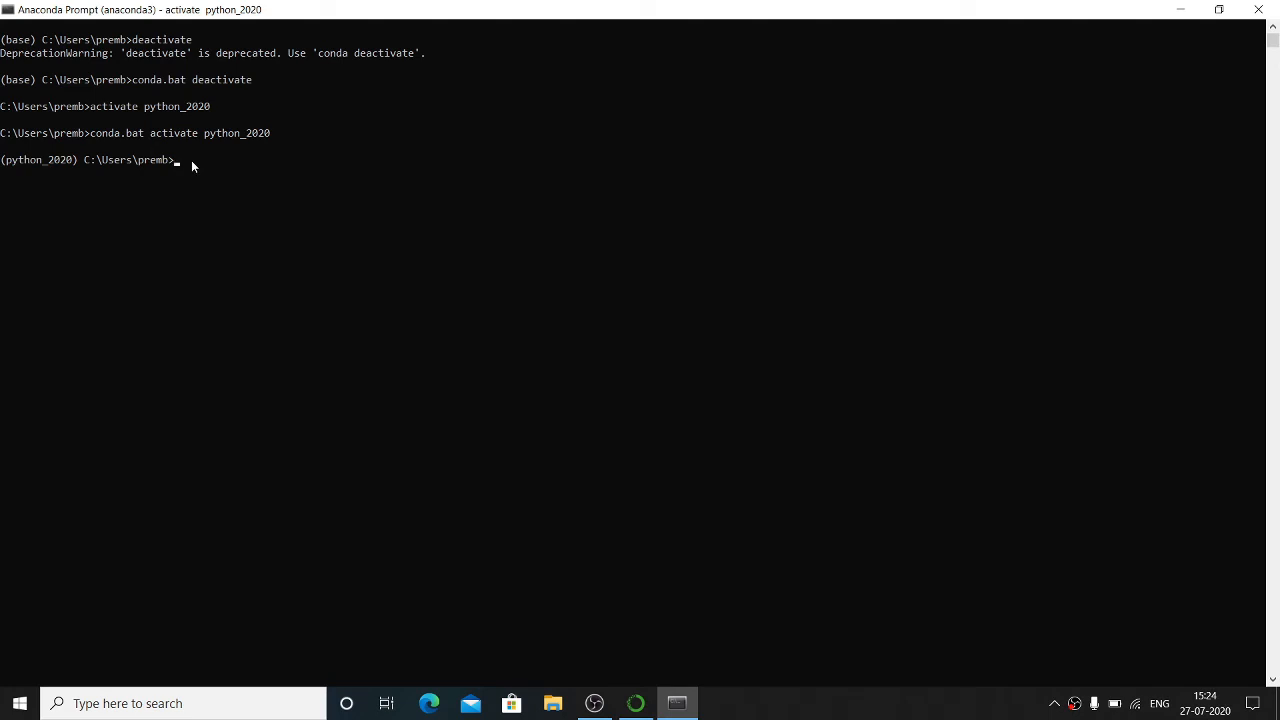
{"action": "type", "text": "pip install Xgboost"}
{"action": "key", "text": "Return"}
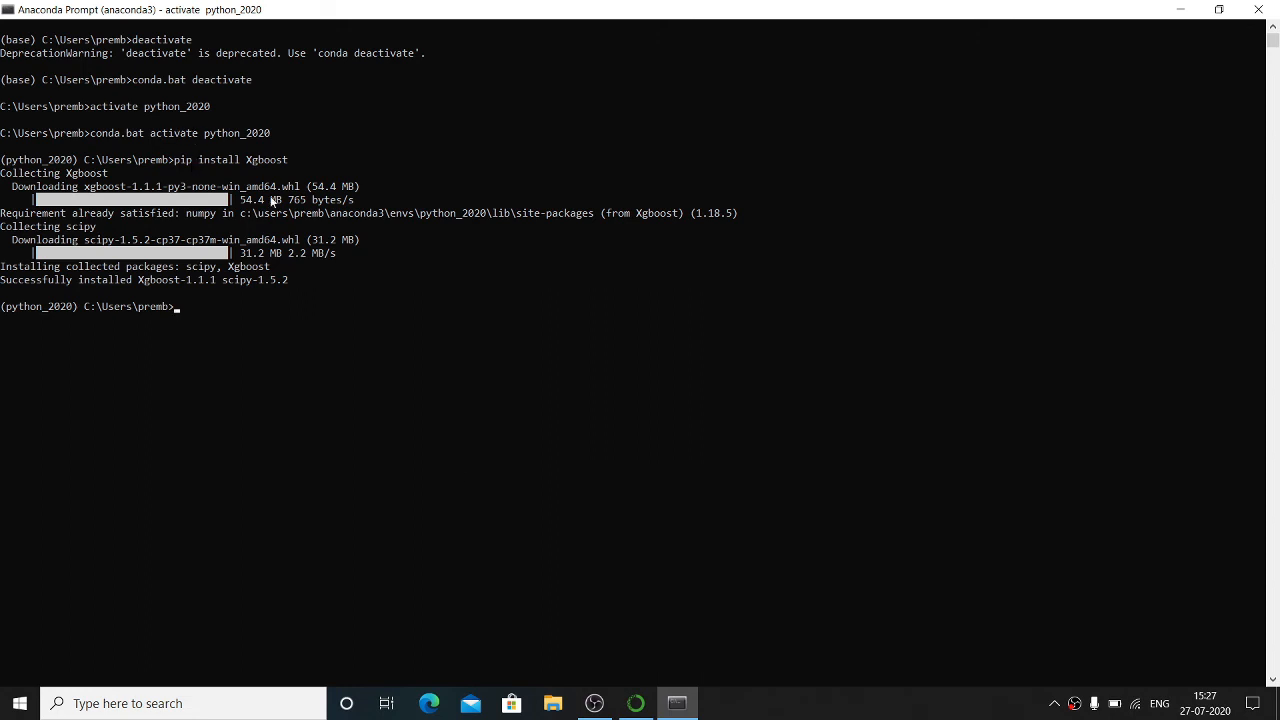
- Switch back to Anaconda Navigator and remove the python_2020 environment
{"action": "left_click", "coordinate": [636, 703]}
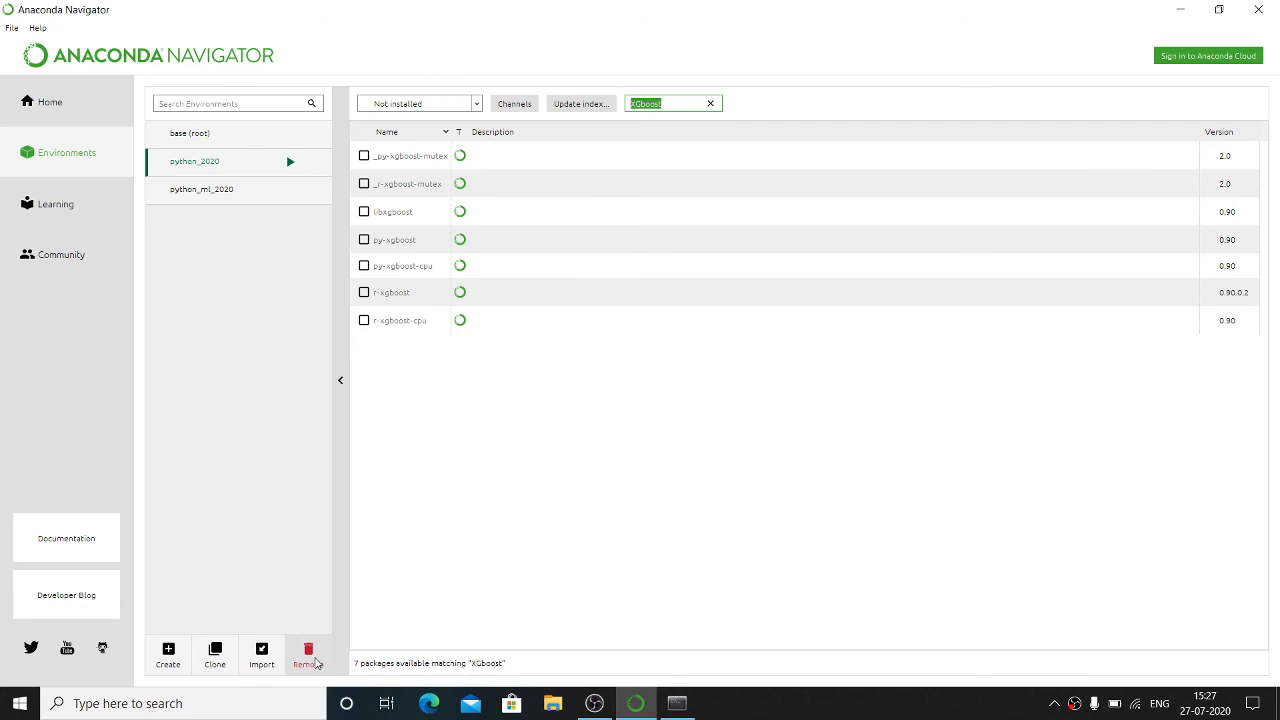
{"action": "left_click", "coordinate": [310, 655]}
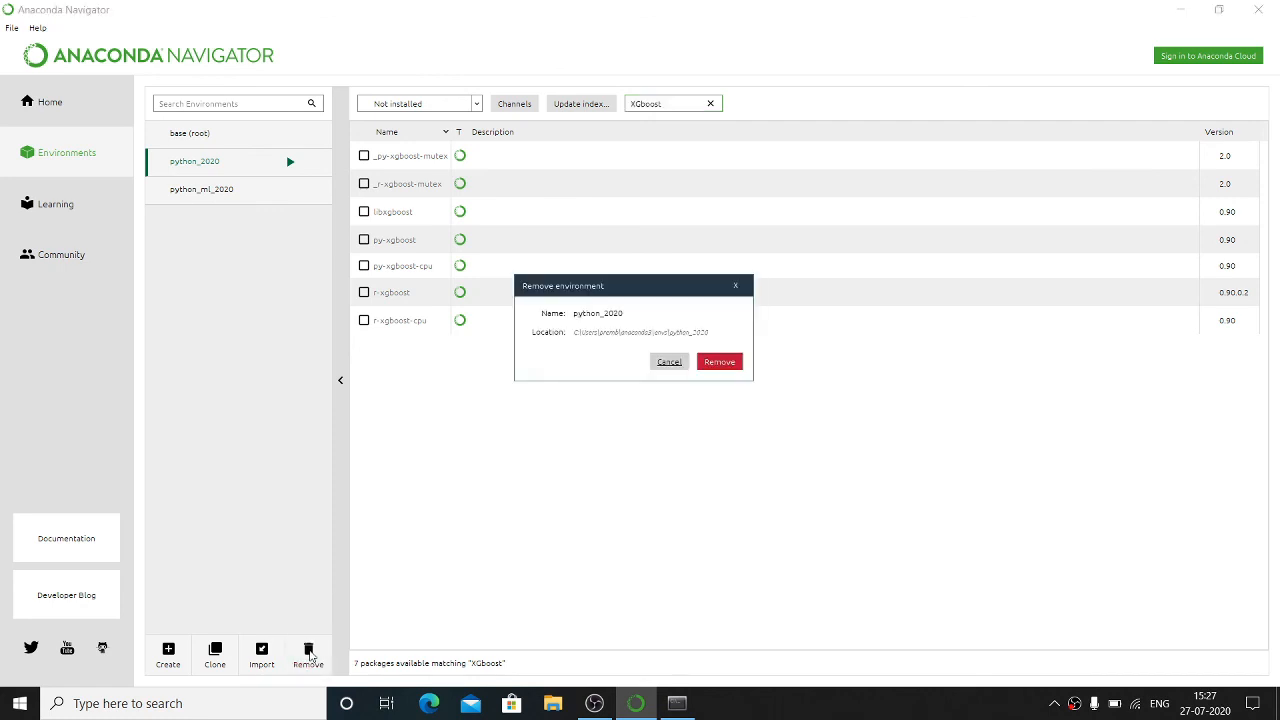
{"action": "left_click", "coordinate": [726, 365]}
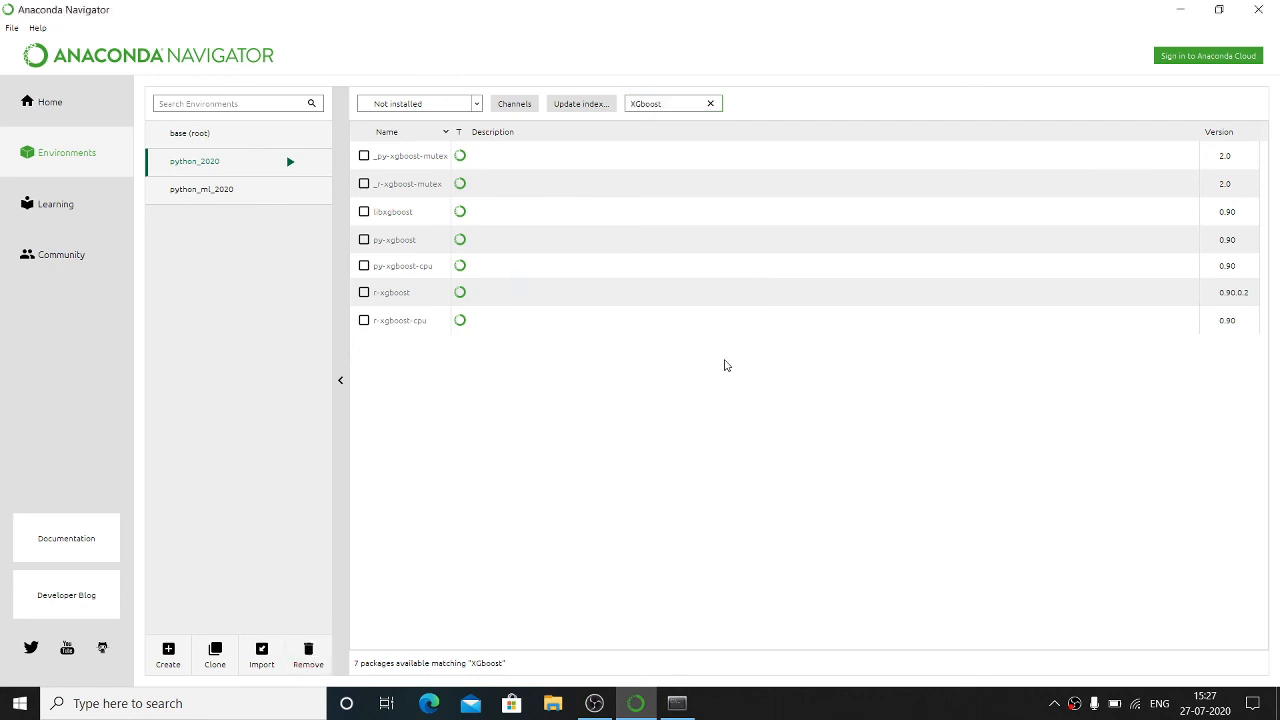